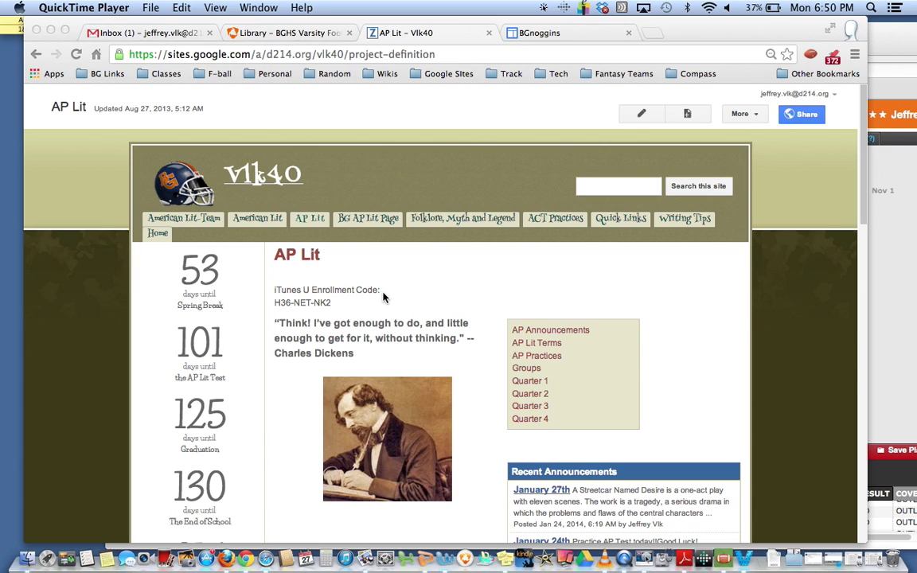
Widen the browser window and open the site's layout for editing
click(385, 273)
mouse_move(312, 224)
drag(865, 541, 914, 541)
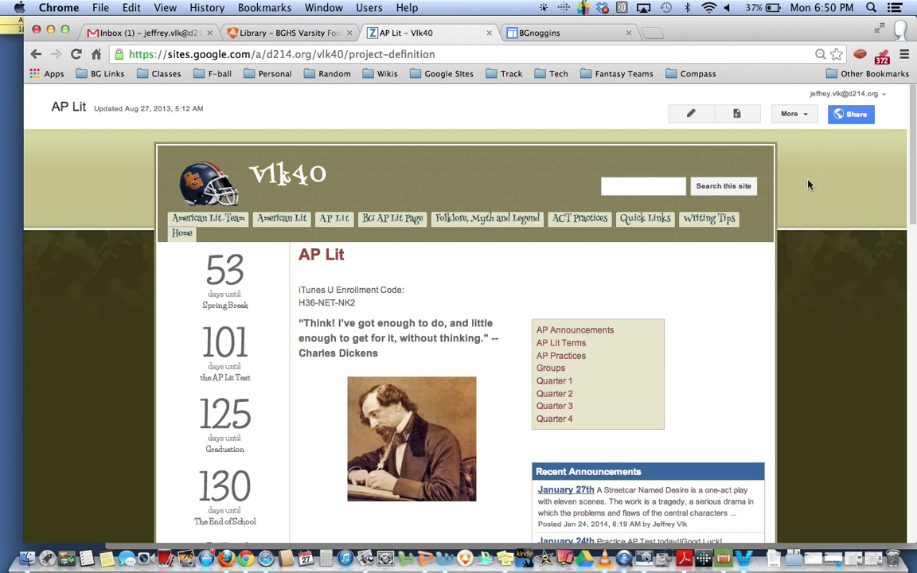
click(796, 117)
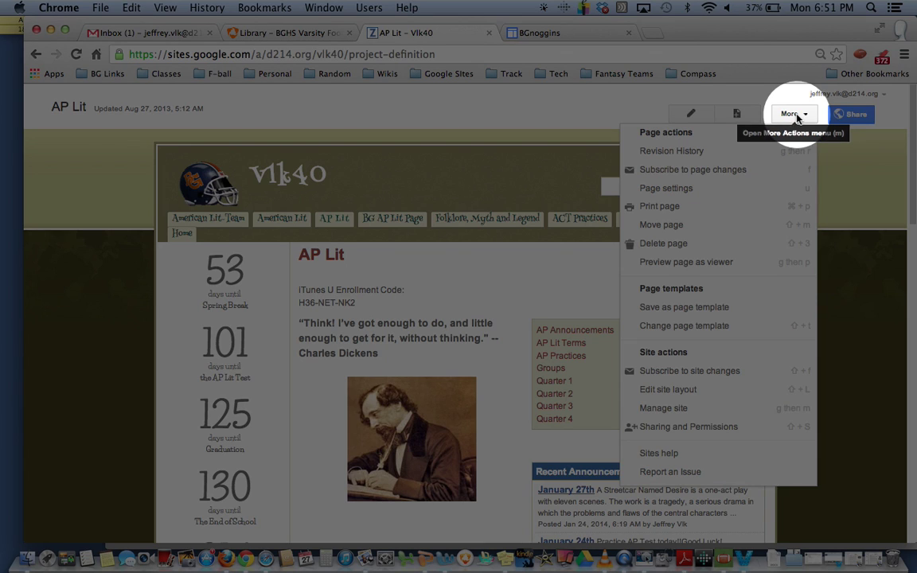
click(664, 390)
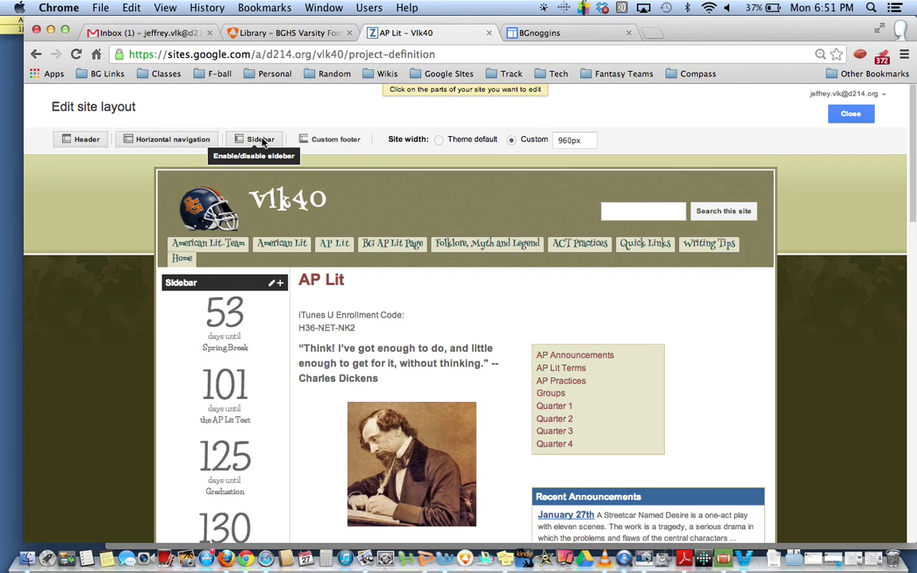
Toggle the site's sidebar off and back on
click(263, 141)
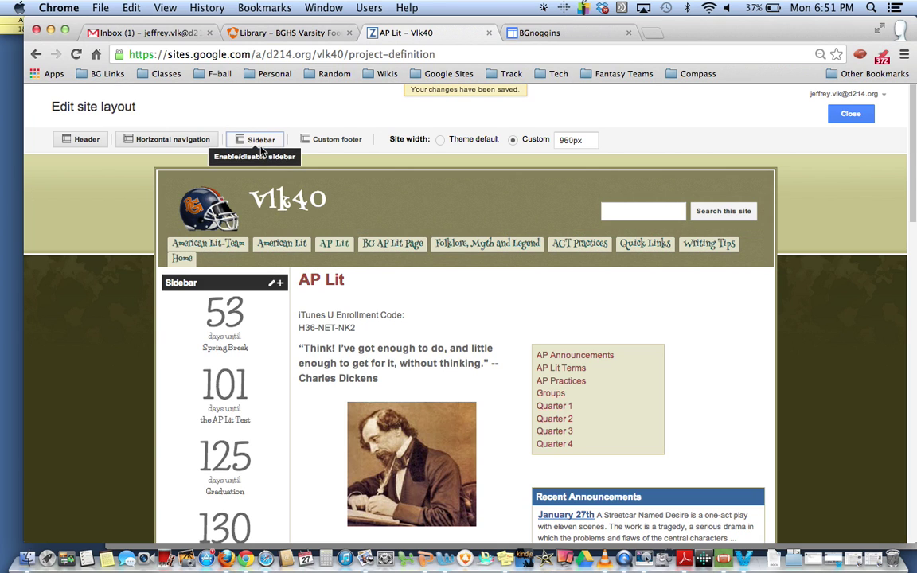
click(260, 147)
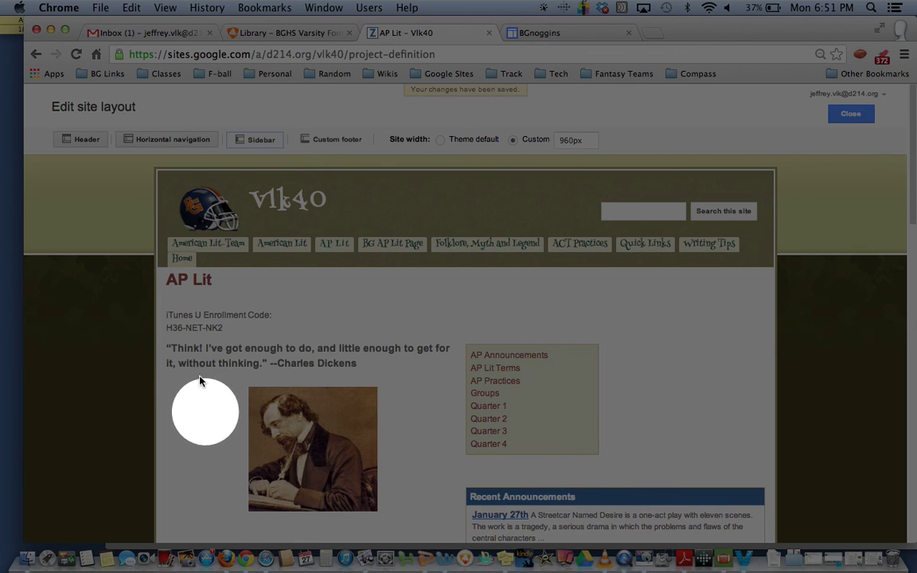
click(252, 147)
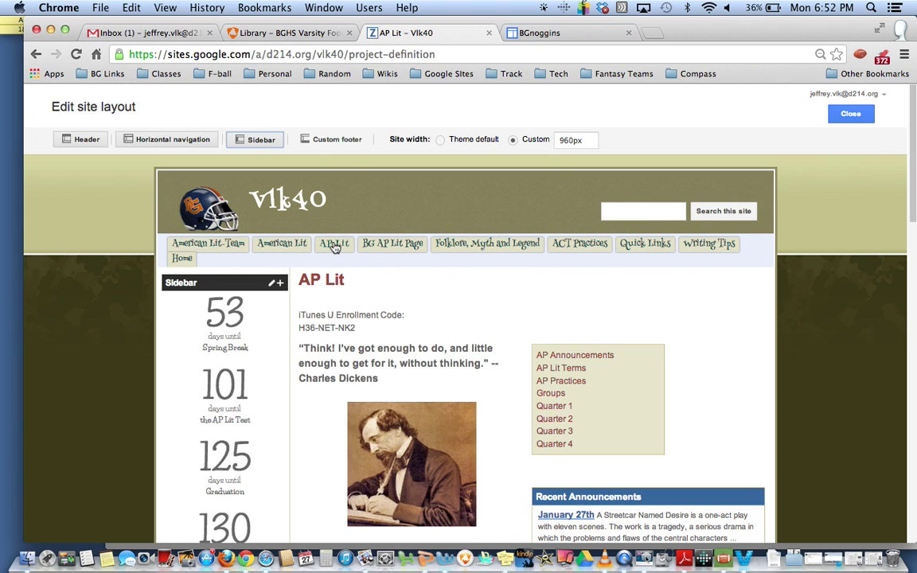
Open the horizontal navigation's configuration and examine the list of pages and subpages selected to show
click(763, 259)
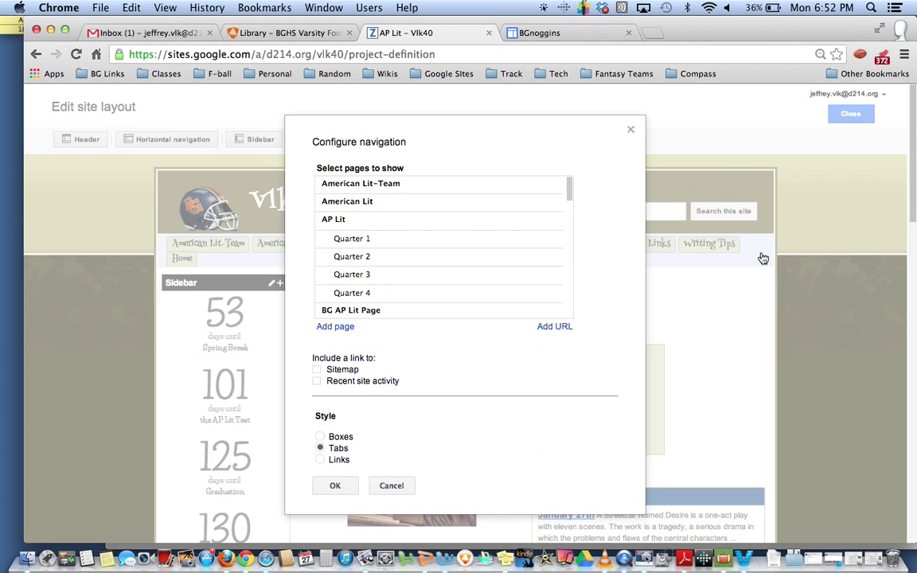
scroll(369, 231, down, 3)
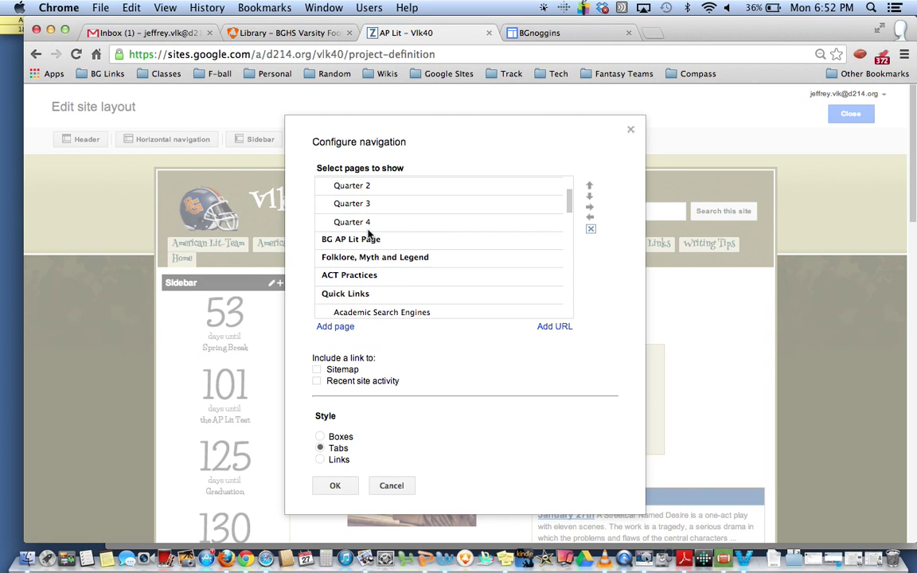
scroll(368, 231, down, 10)
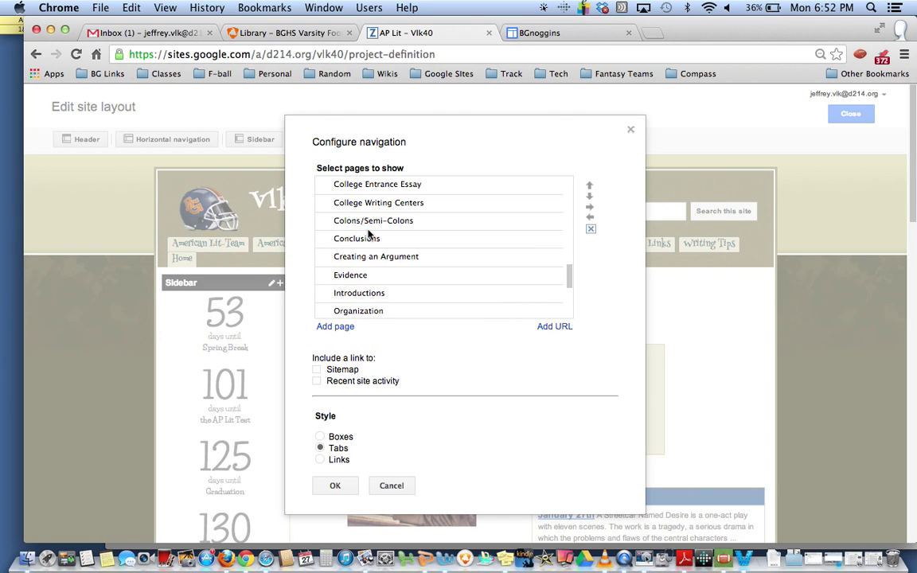
scroll(369, 233, down, 2)
scroll(369, 232, down, 4)
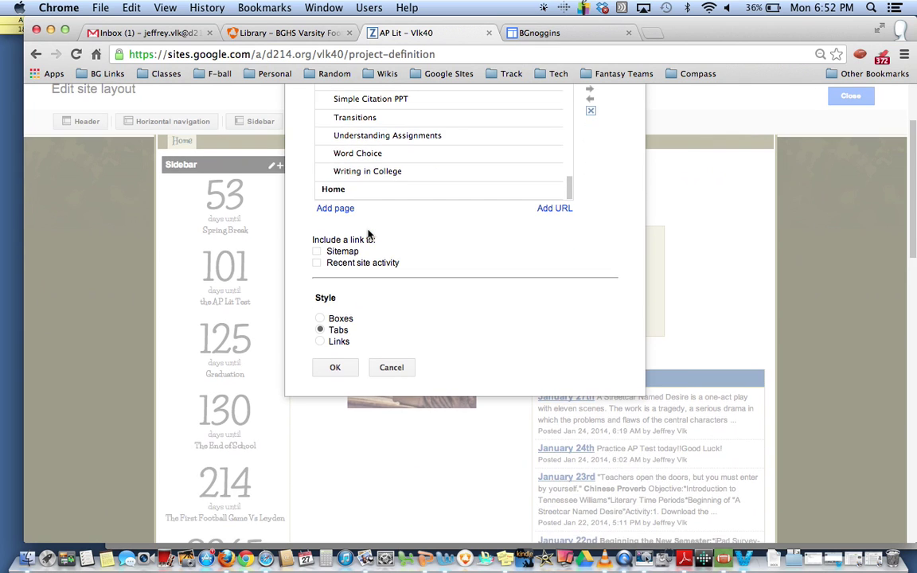
scroll(369, 232, up, 8)
scroll(368, 233, up, 10)
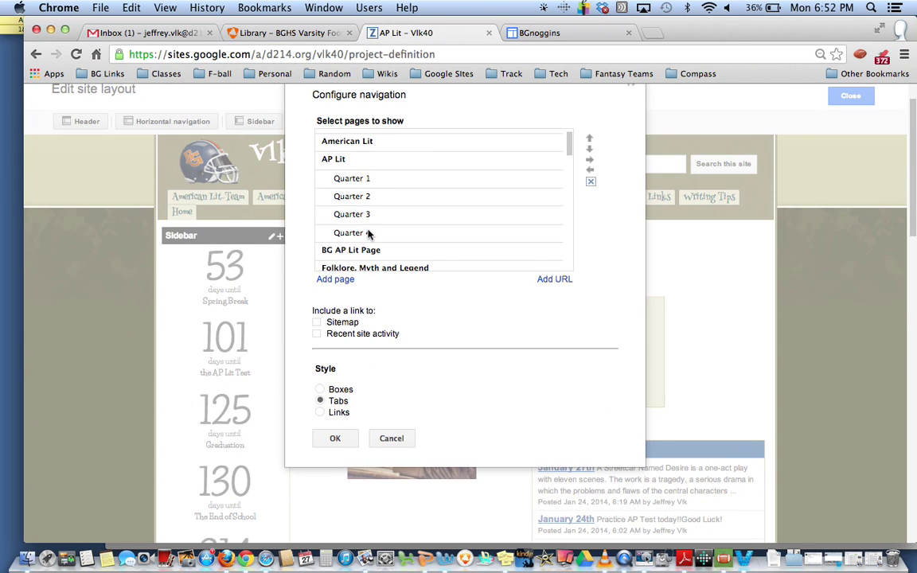
scroll(435, 217, down, 1)
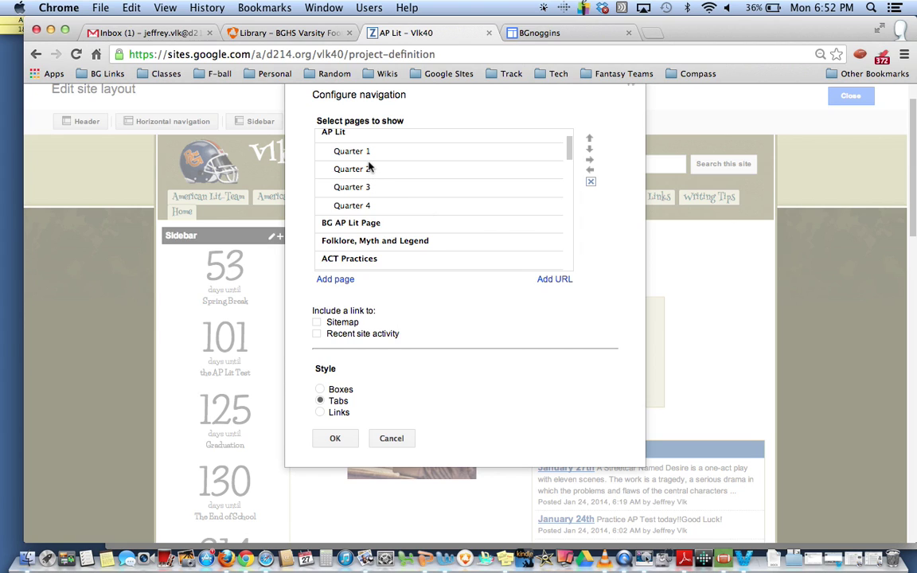
scroll(369, 166, up, 3)
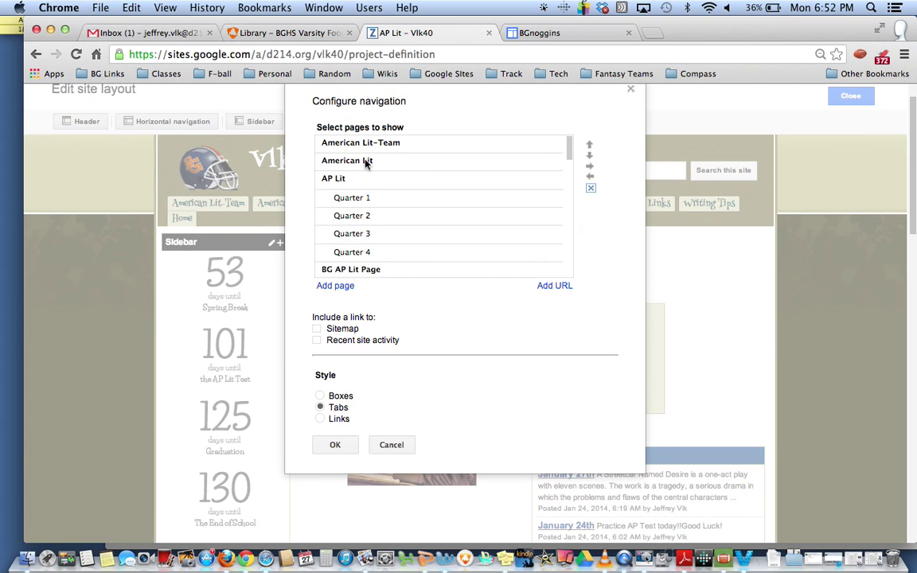
Search the site's pages for "catcher" and add the Catcher in the Rye page to the navigation
click(335, 287)
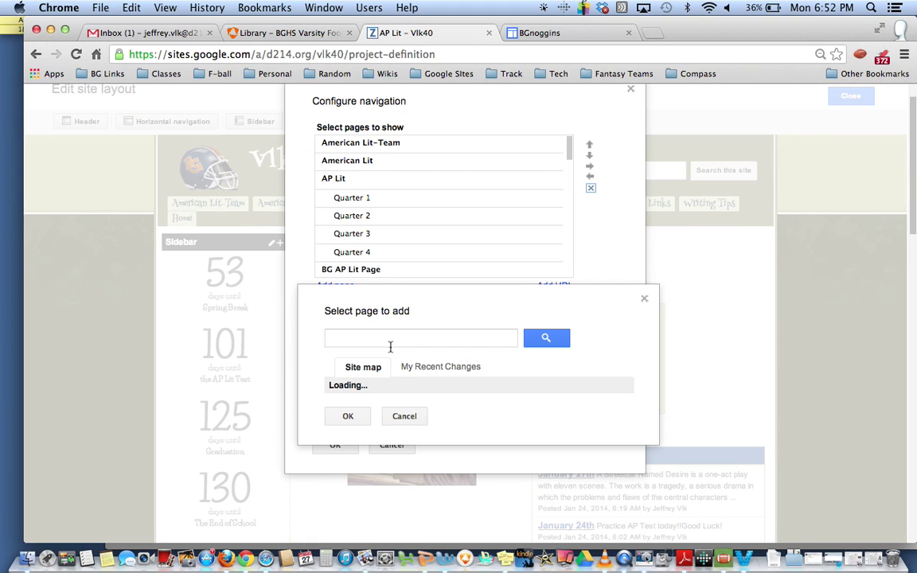
text(catcher)
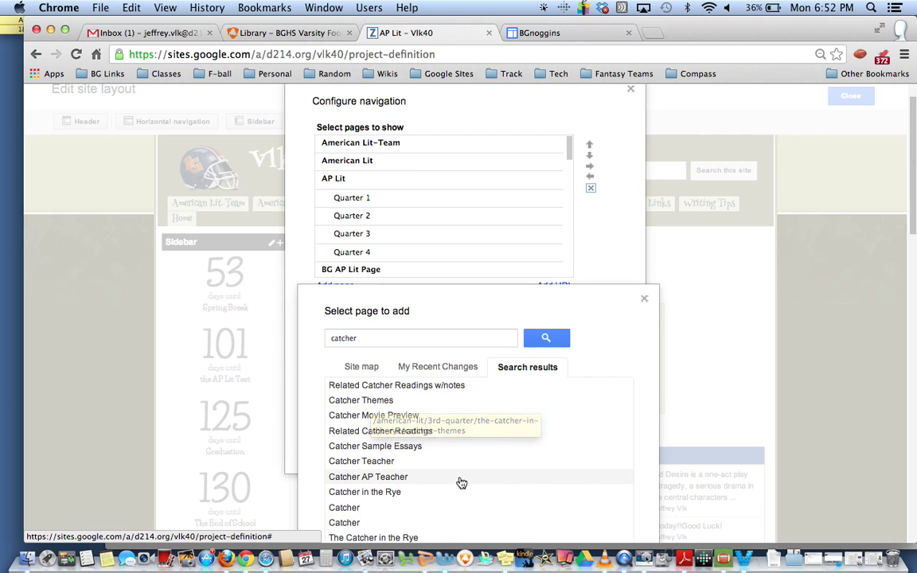
click(367, 493)
scroll(493, 427, down, 3)
scroll(494, 426, down, 3)
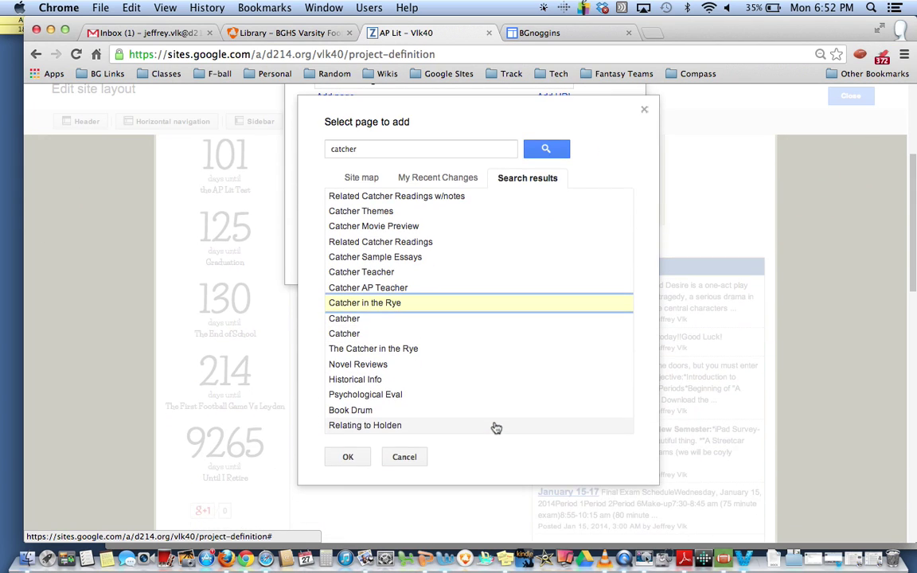
click(347, 457)
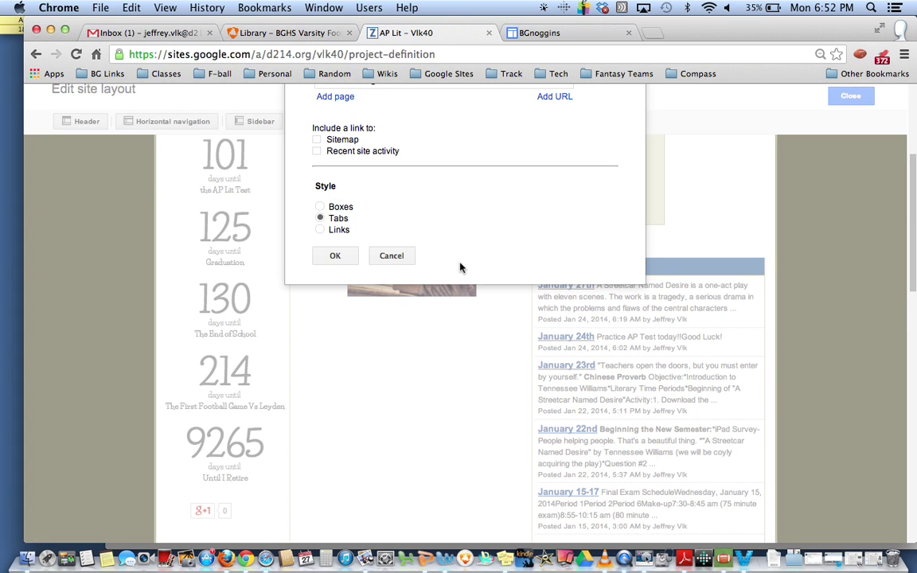
Move Catcher in the Rye from the end of the navigation list to directly below American Lit
scroll(481, 200, up, 3)
scroll(448, 175, down, 5)
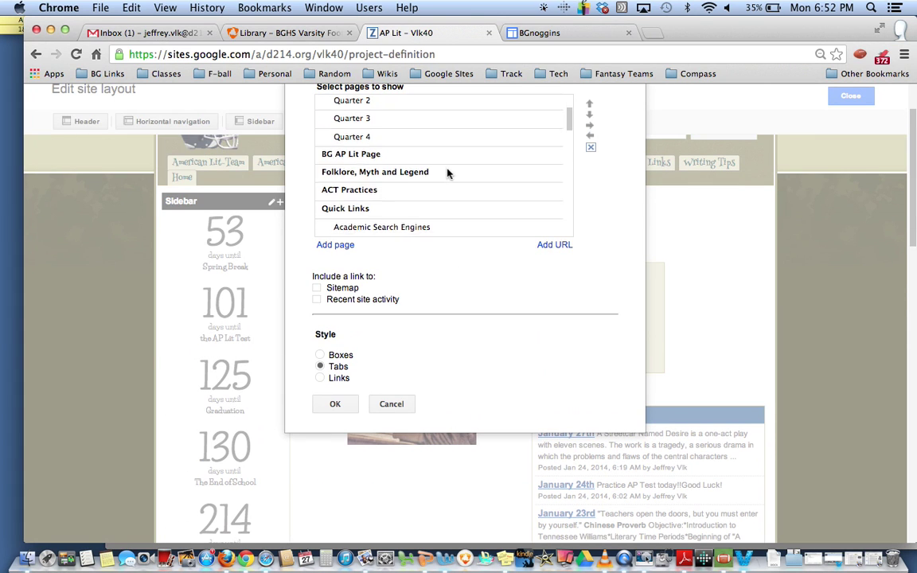
scroll(448, 174, down, 10)
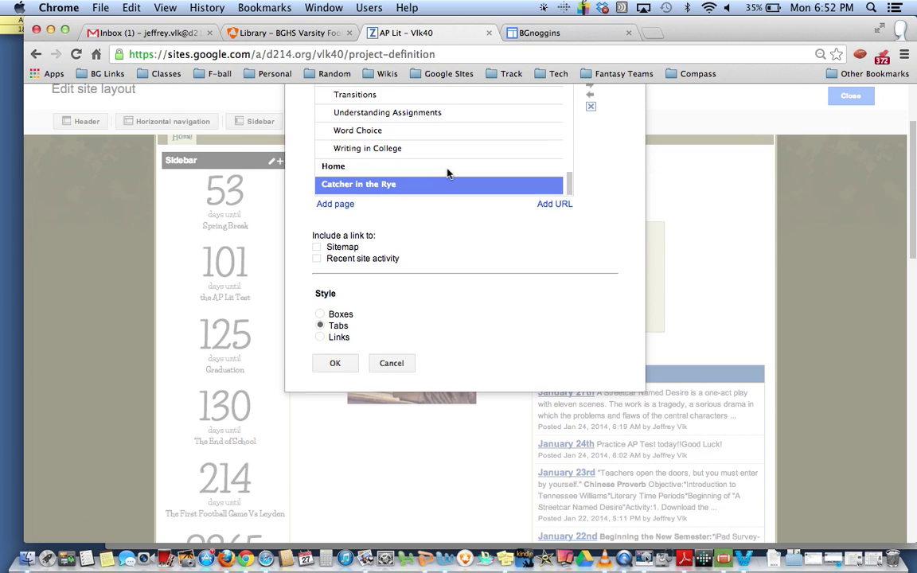
scroll(736, 285, up, 3)
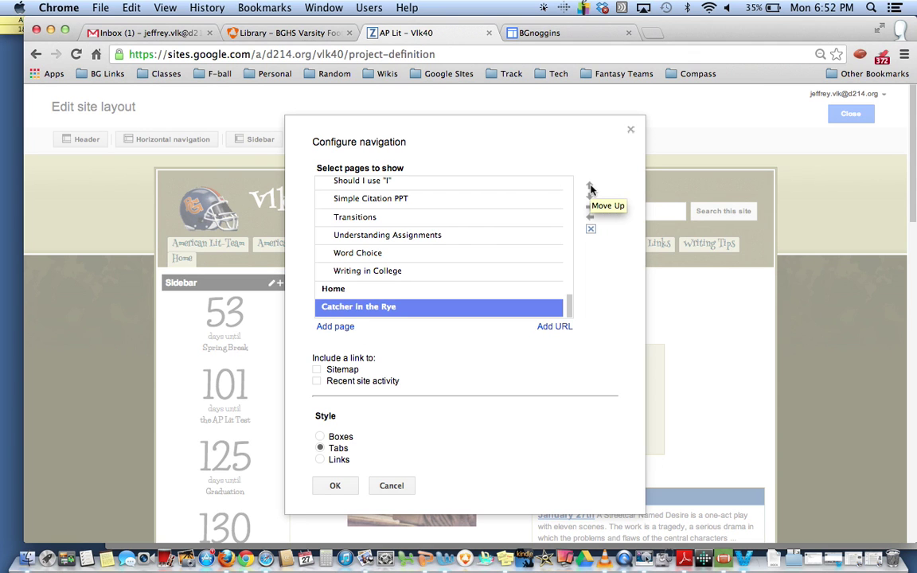
click(590, 187)
click(590, 187)
click(590, 187)
click(590, 187)
click(590, 187)
click(590, 187)
click(590, 187)
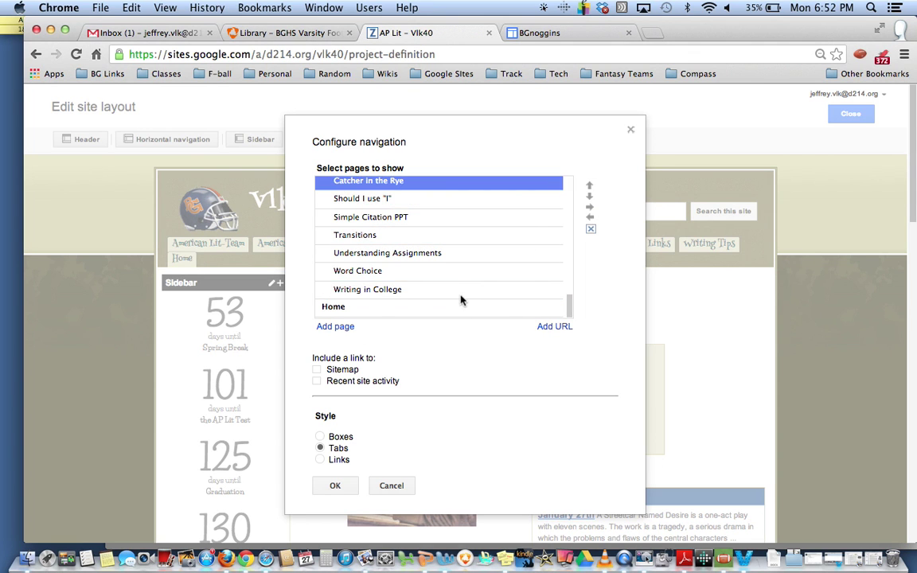
scroll(461, 299, up, 3)
click(590, 187)
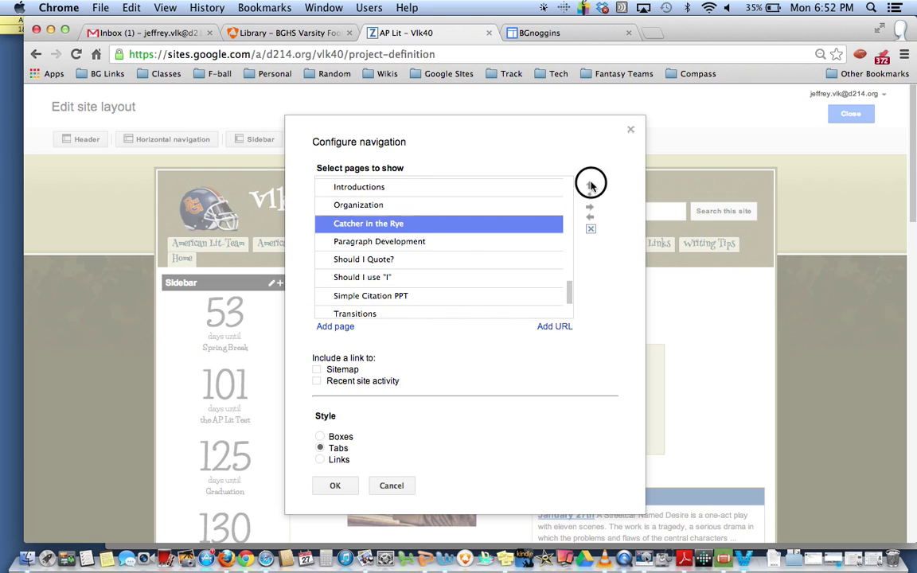
click(590, 188)
click(590, 187)
scroll(479, 255, up, 3)
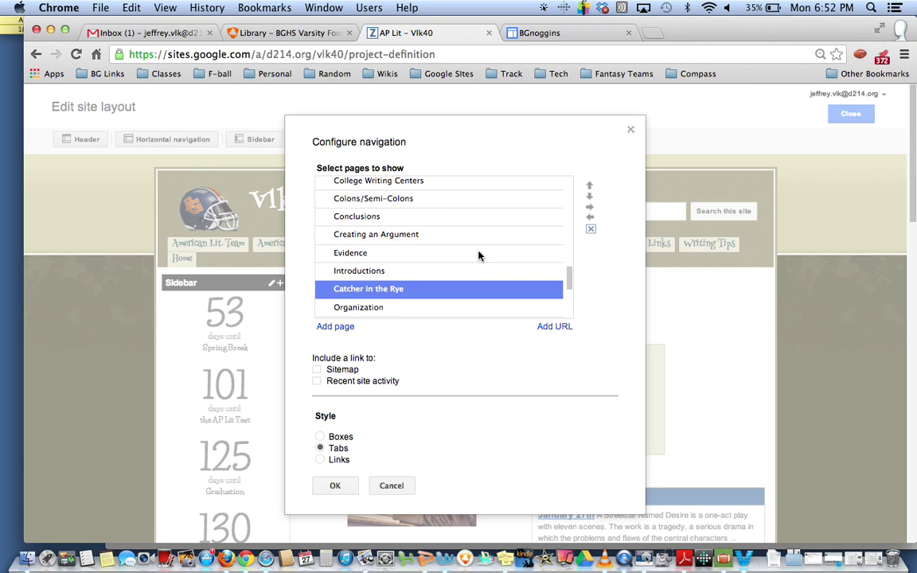
click(590, 186)
click(590, 187)
click(590, 186)
click(590, 186)
click(590, 186)
click(590, 186)
click(590, 187)
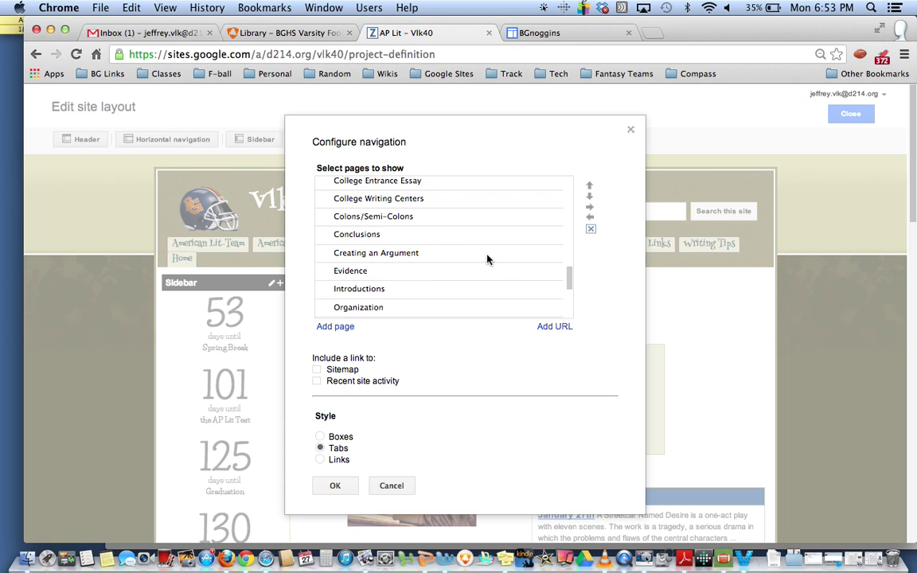
scroll(488, 259, up, 5)
click(590, 187)
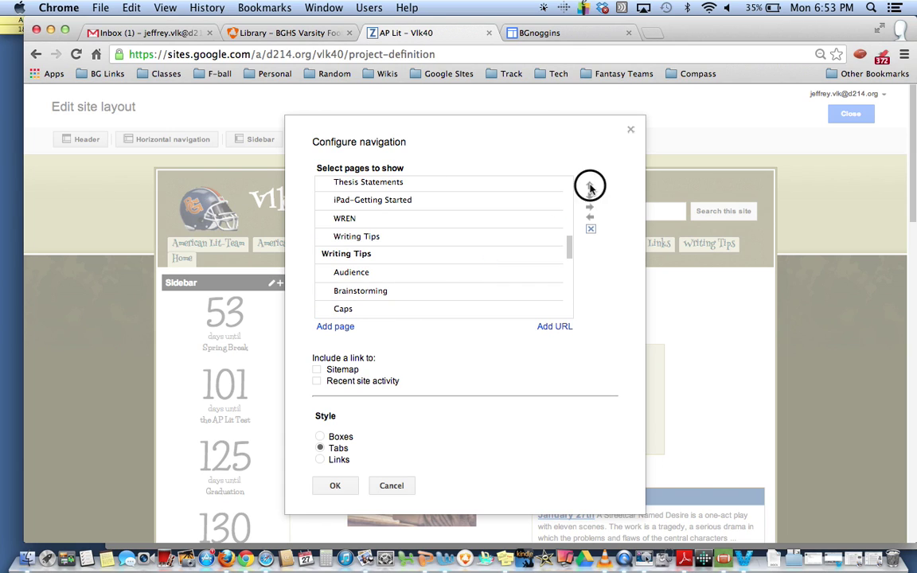
click(590, 188)
click(590, 188)
click(590, 187)
click(590, 188)
click(590, 187)
click(589, 187)
scroll(490, 266, up, 3)
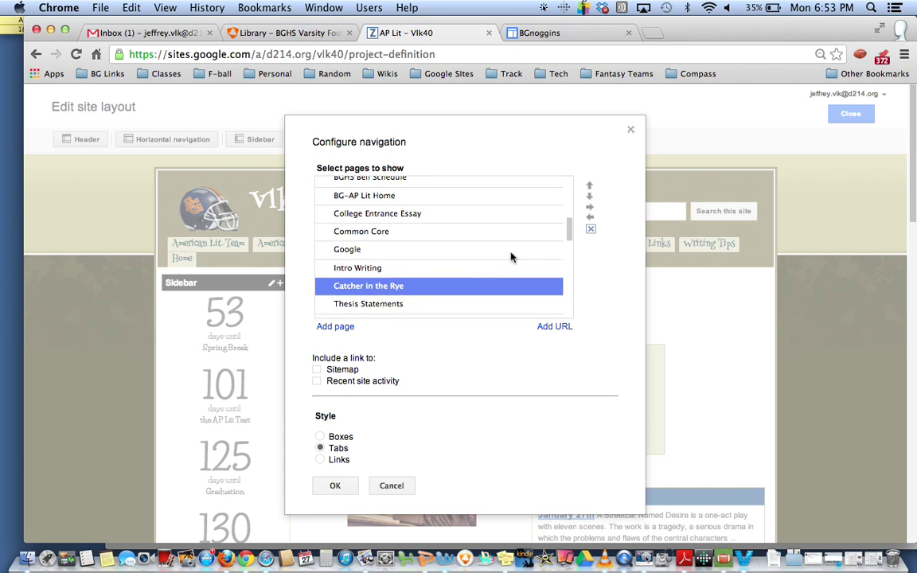
click(590, 187)
click(590, 187)
click(590, 187)
click(590, 187)
click(590, 187)
click(590, 187)
click(590, 187)
scroll(459, 297, up, 2)
scroll(458, 300, up, 2)
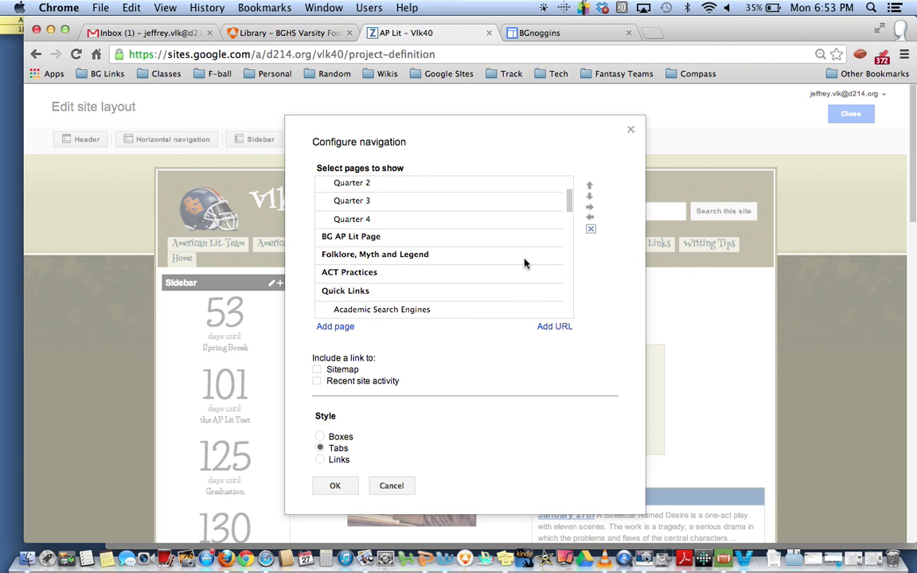
click(591, 188)
click(591, 188)
click(591, 188)
click(591, 187)
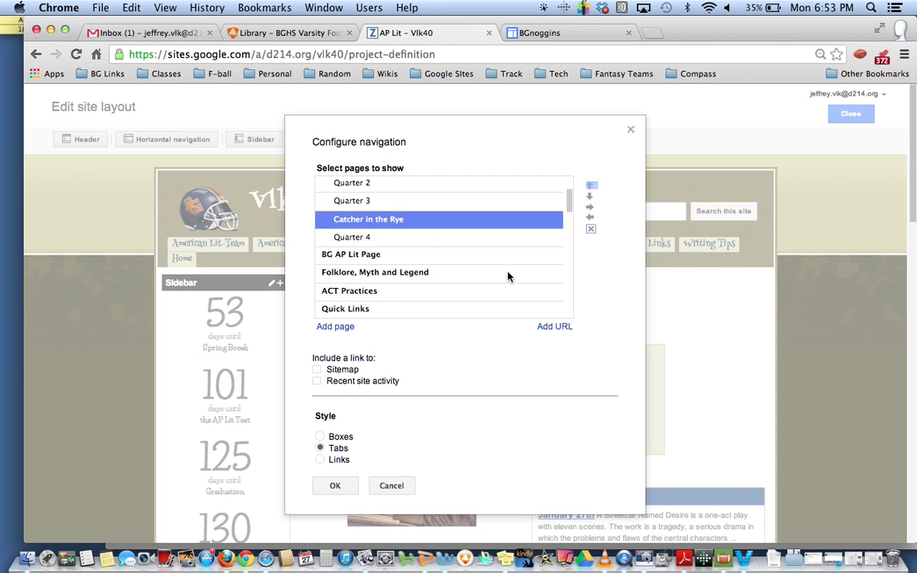
scroll(508, 277, up, 2)
click(591, 188)
click(591, 188)
click(591, 187)
click(591, 188)
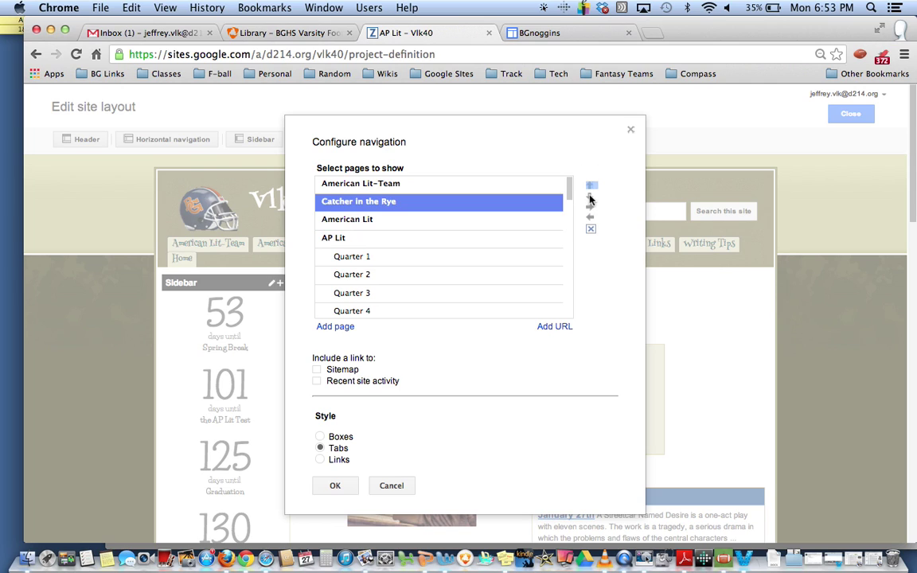
click(590, 197)
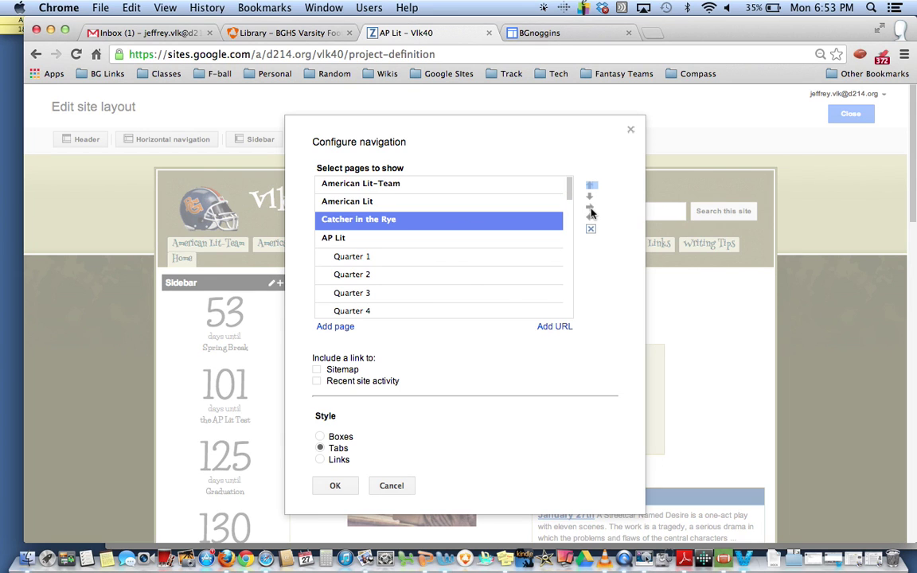
Indent Catcher in the Rye as a subpage of American Lit, saving the navigation and leaving the layout editor
click(591, 211)
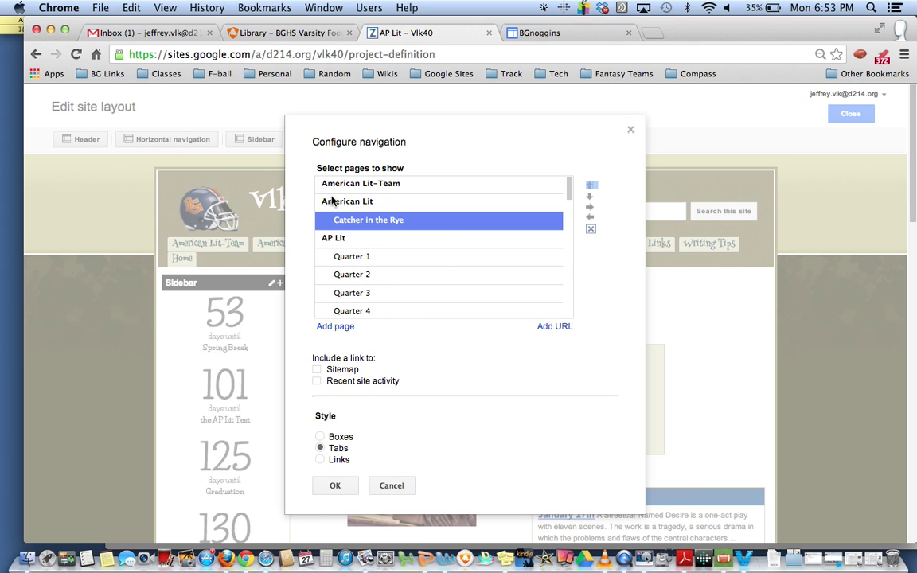
click(336, 483)
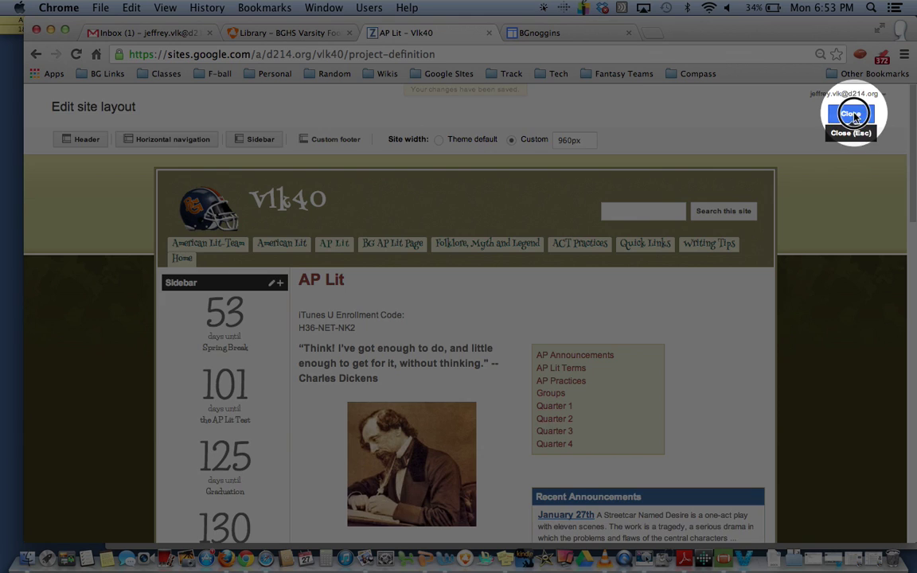
click(851, 115)
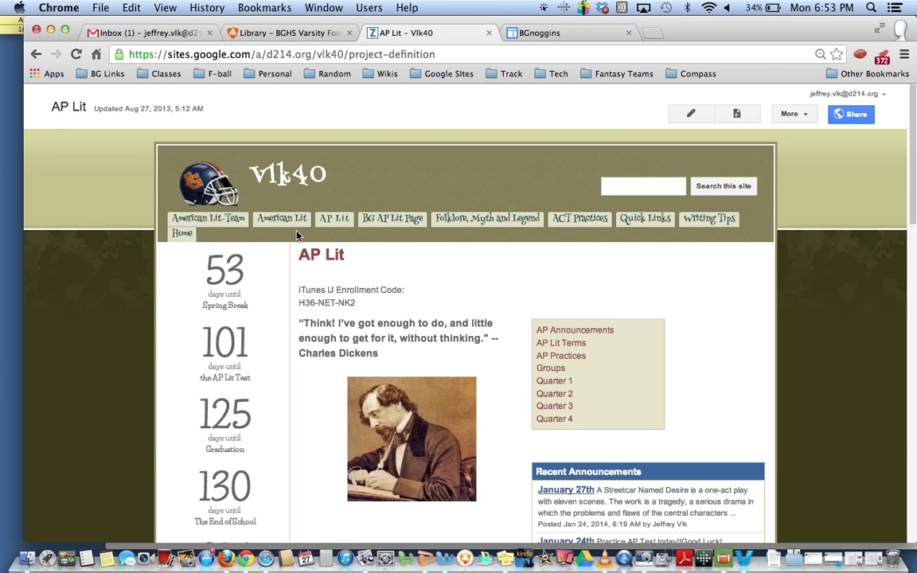
mouse_move(288, 223)
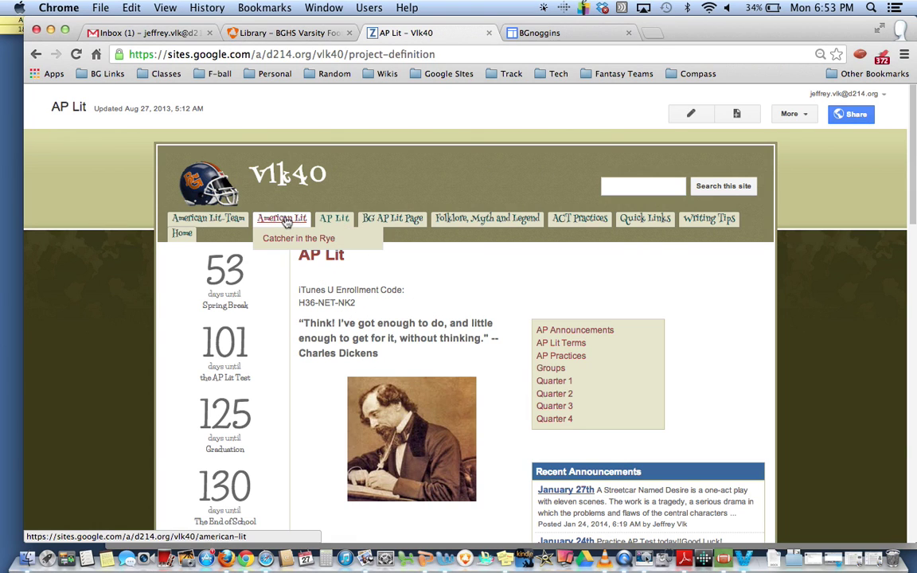